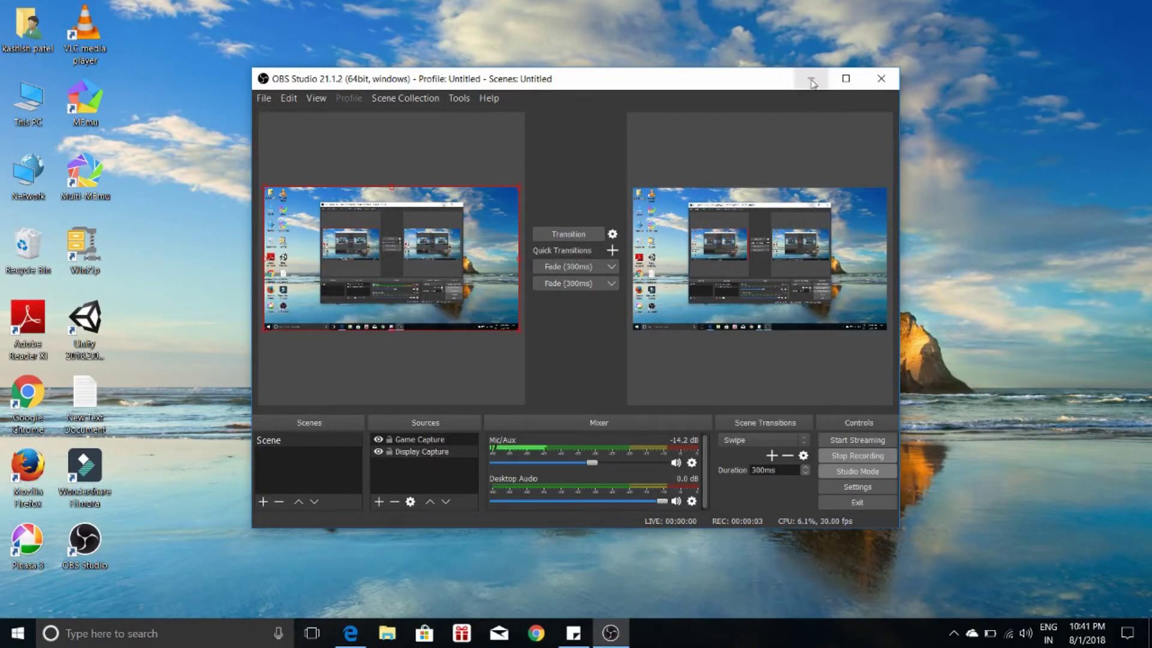
Step: Minimise the OBS Studio window from its title bar to show the desktop
click(812, 83)
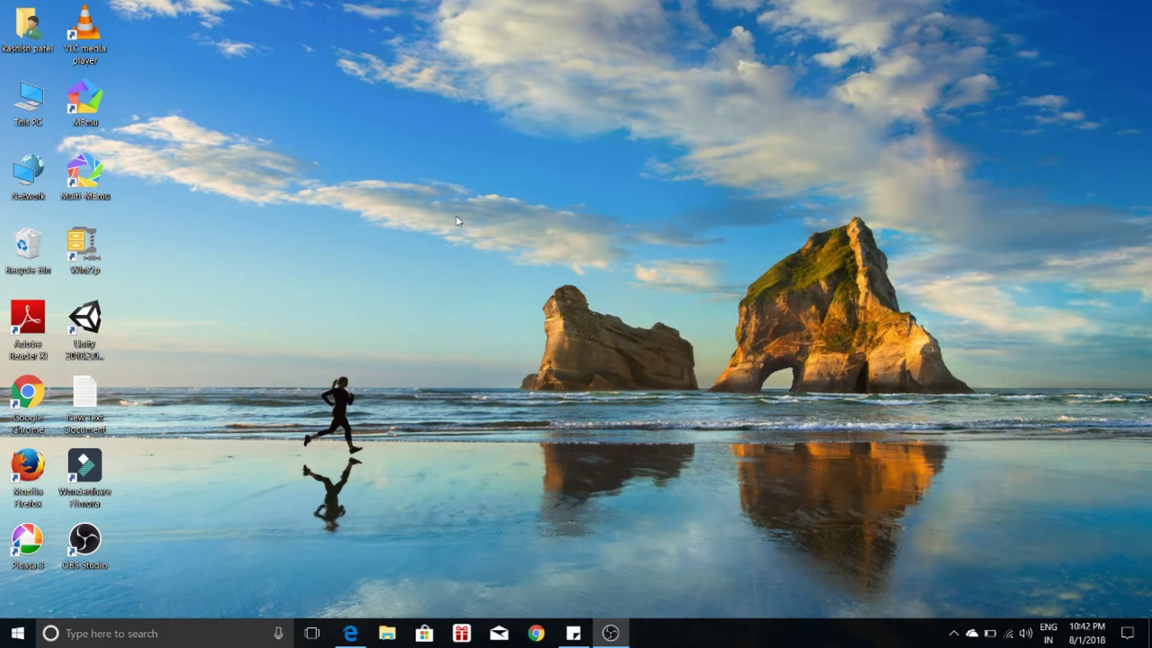
Step: Search Google for 'obs' in Chrome and open the obsproject.com homepage
click(536, 633)
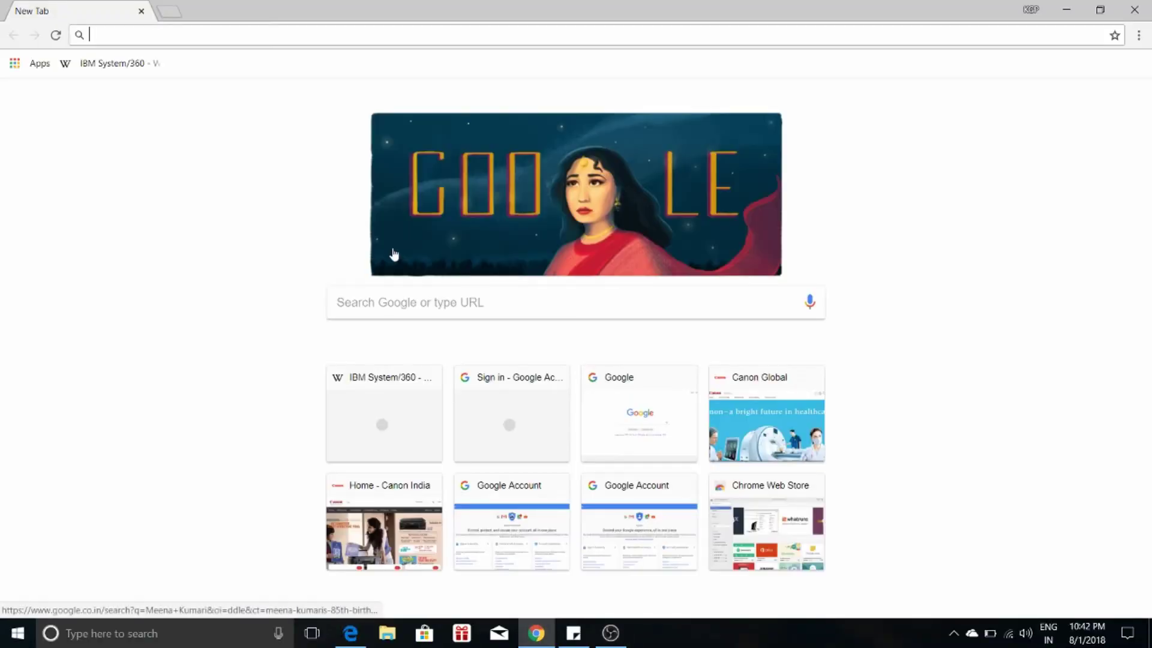
click(451, 308)
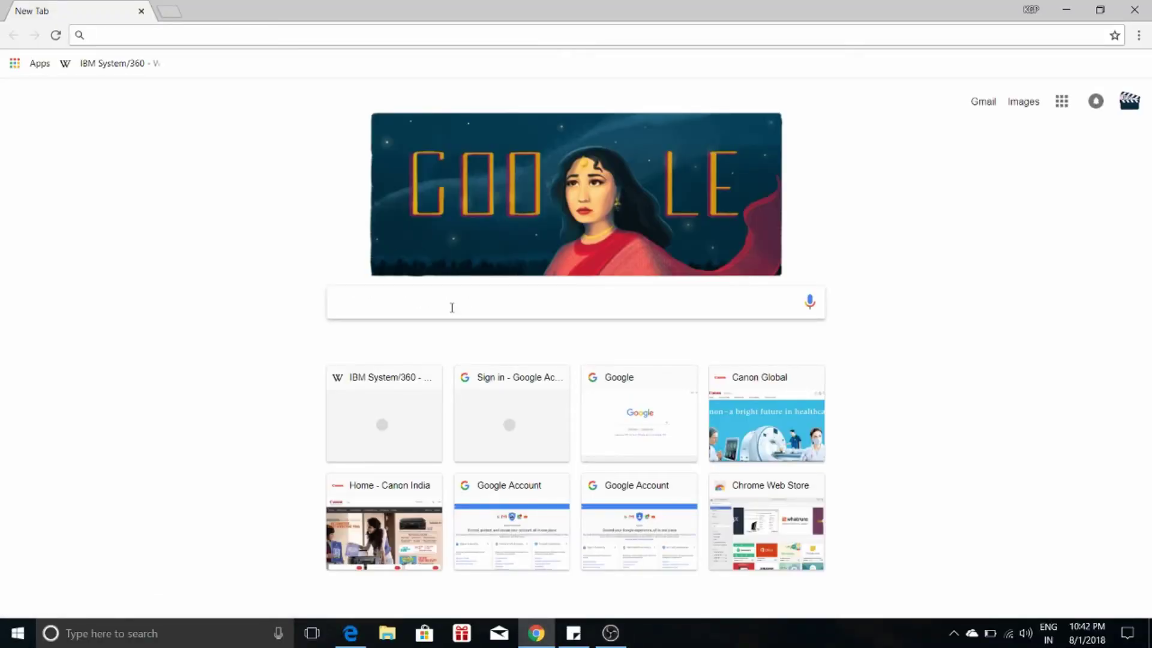
text(obs)
key(Return)
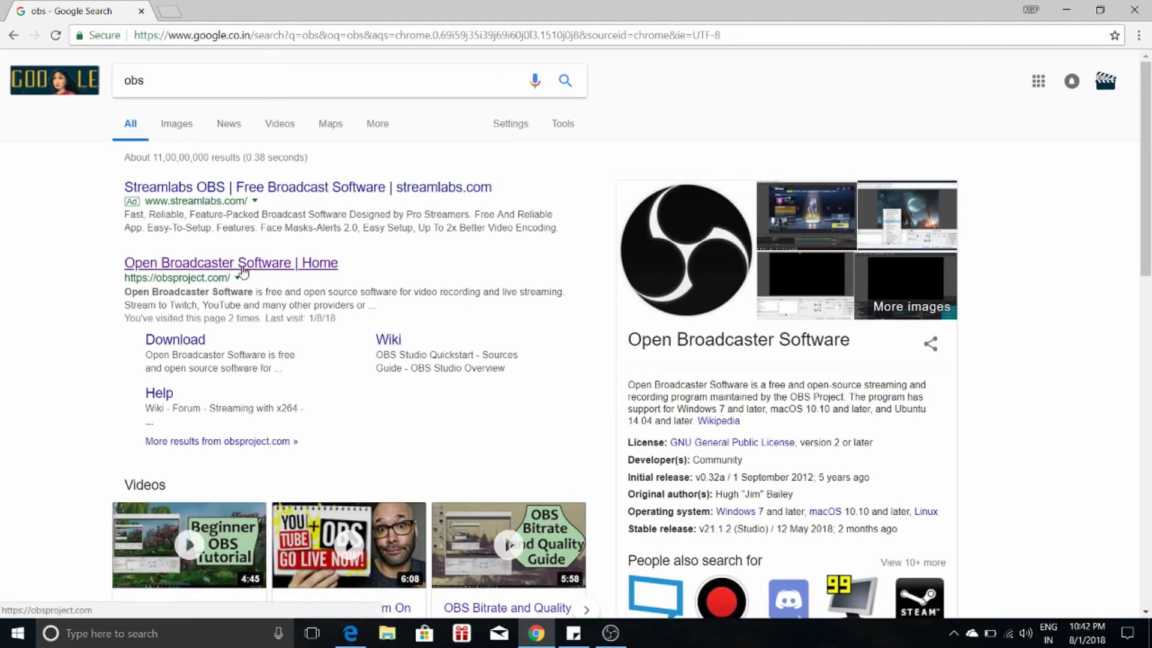
click(268, 268)
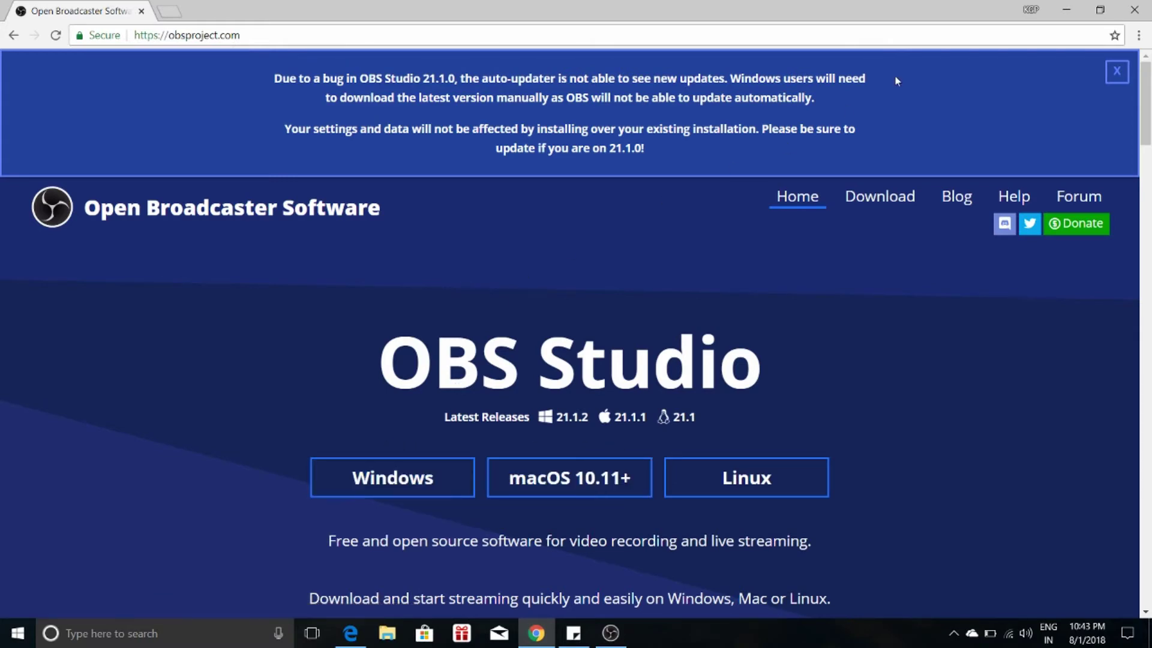
Step: Minimise Chrome, restore OBS, cancel Add Scene, and show the Sources '+' type list
click(1134, 9)
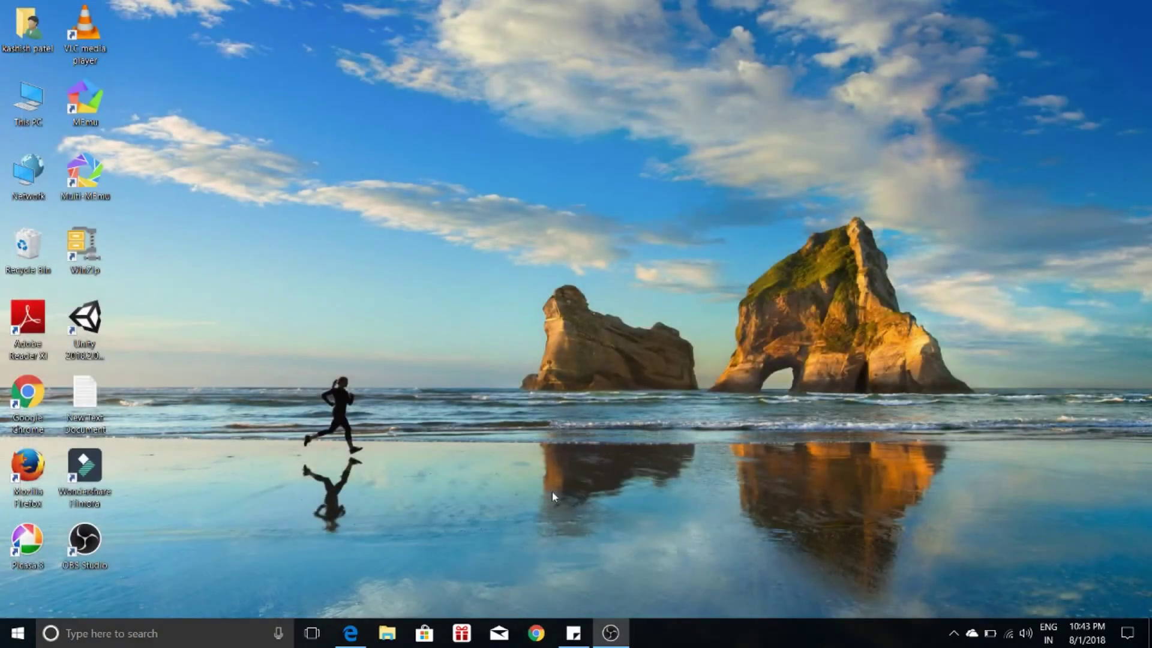
click(611, 632)
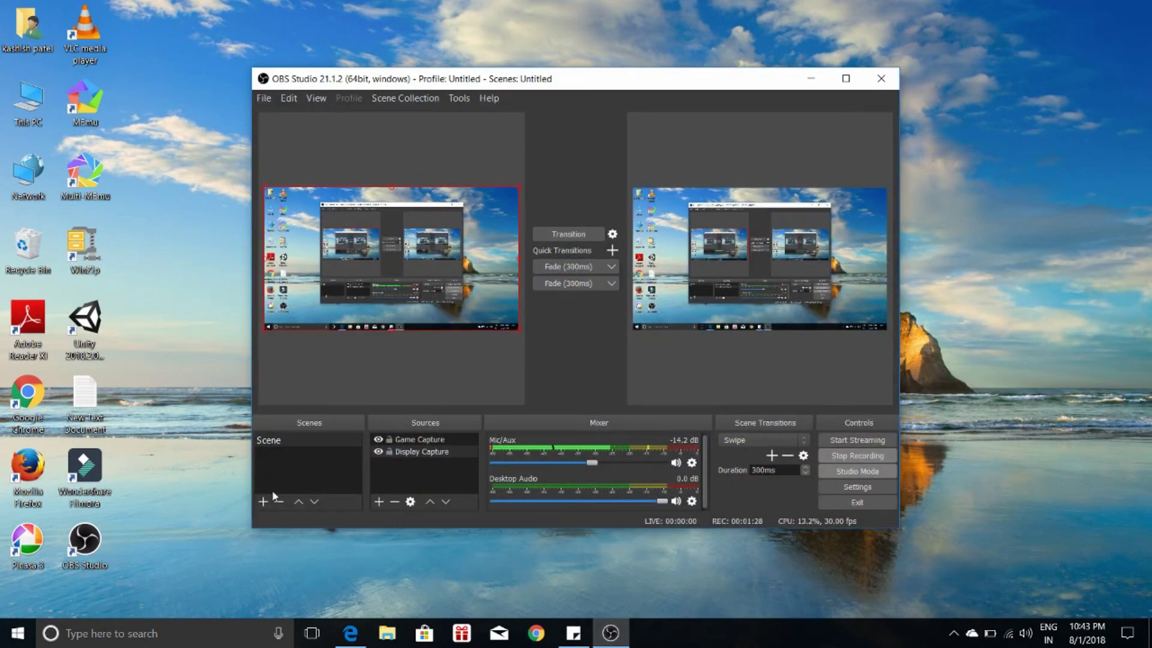
click(264, 504)
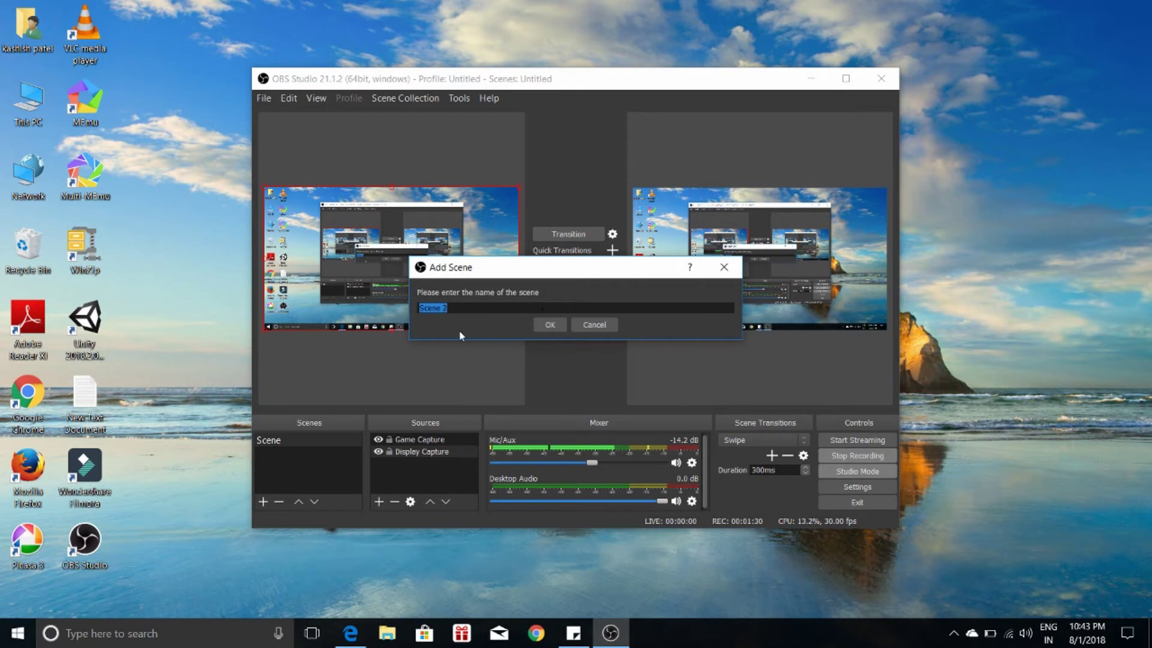
click(725, 263)
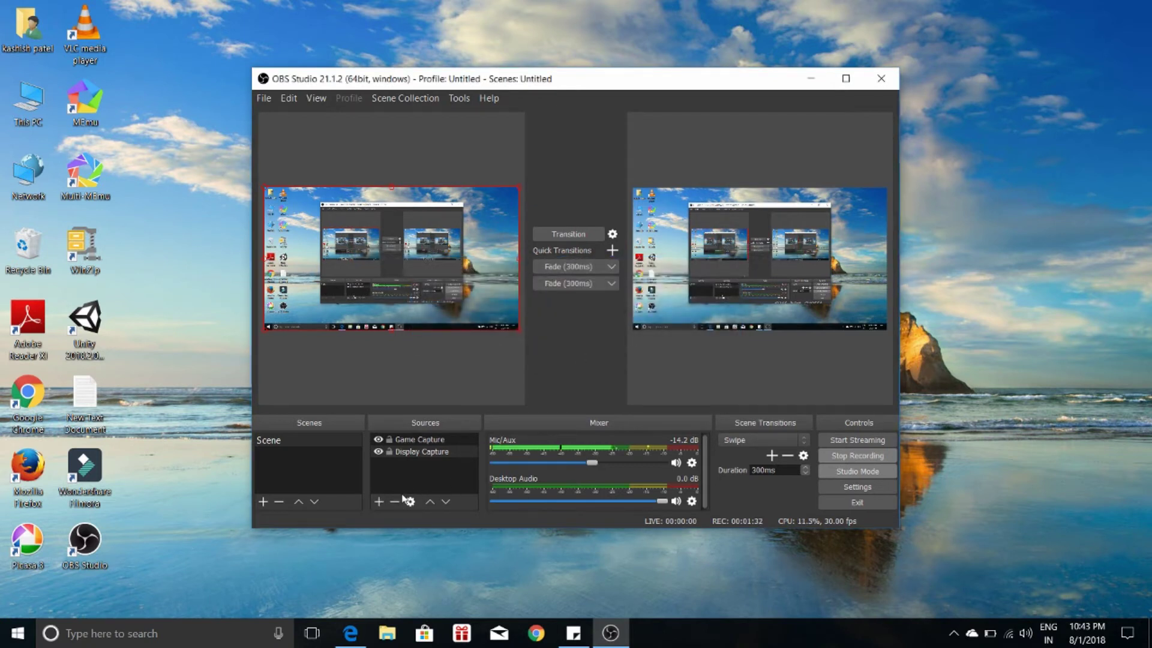
click(379, 501)
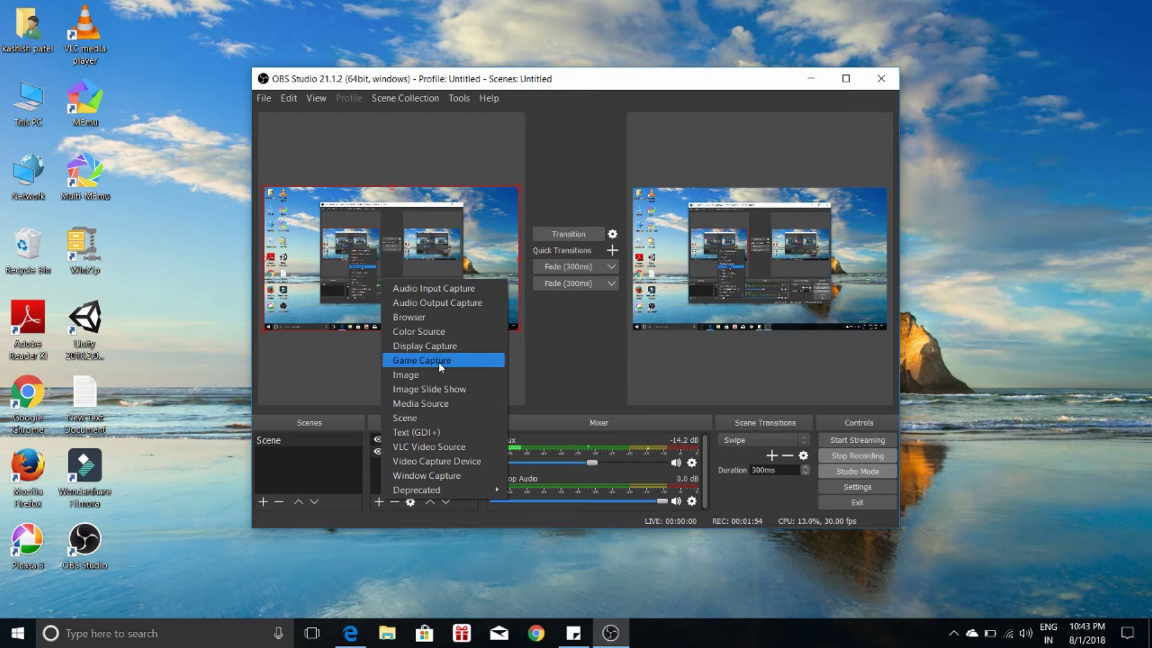
Step: Dismiss the Sources add menu, keeping Game Capture and Display Capture as sources
click(563, 397)
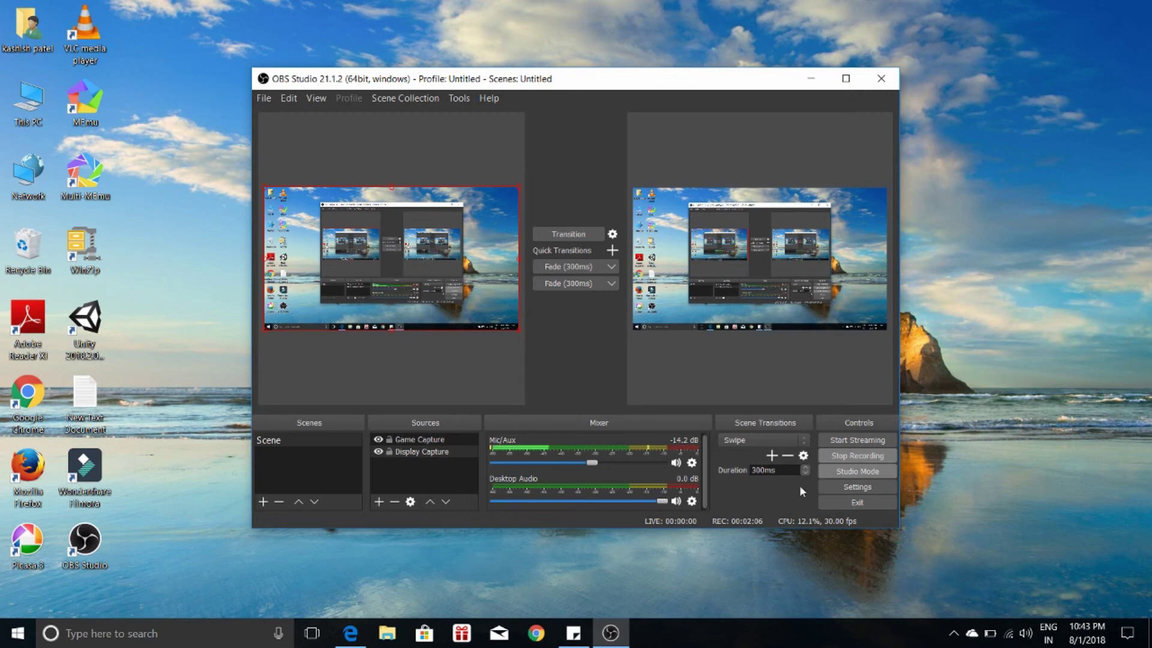
Step: Browse the Scene Transitions dropdown and keep Swipe selected
click(806, 440)
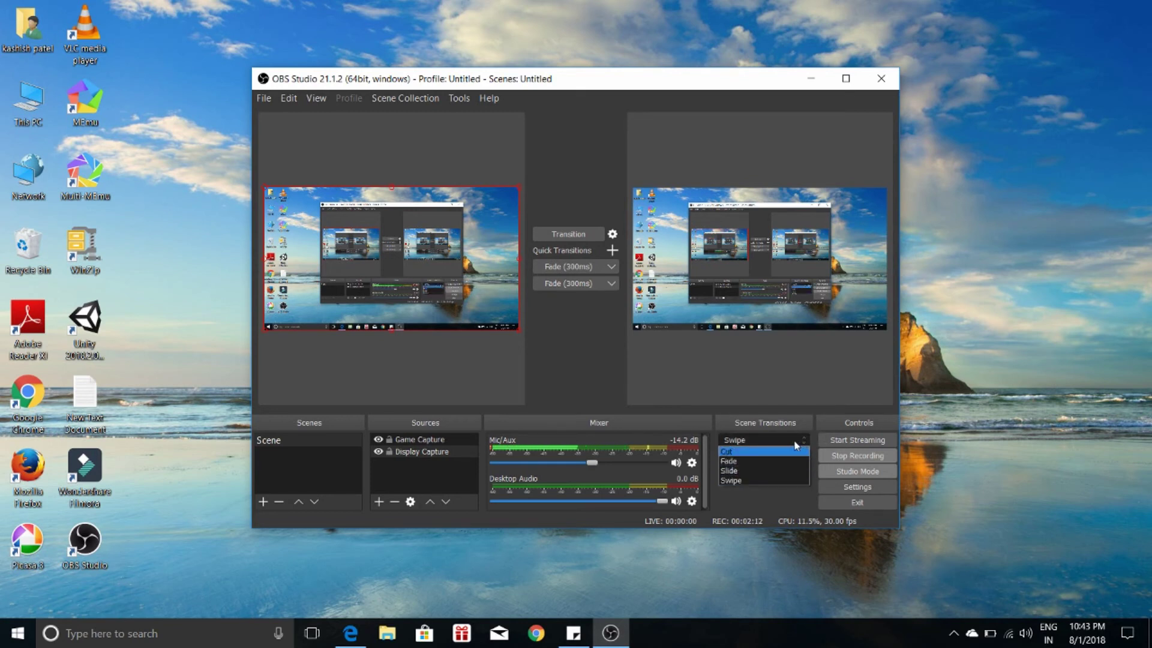
click(799, 446)
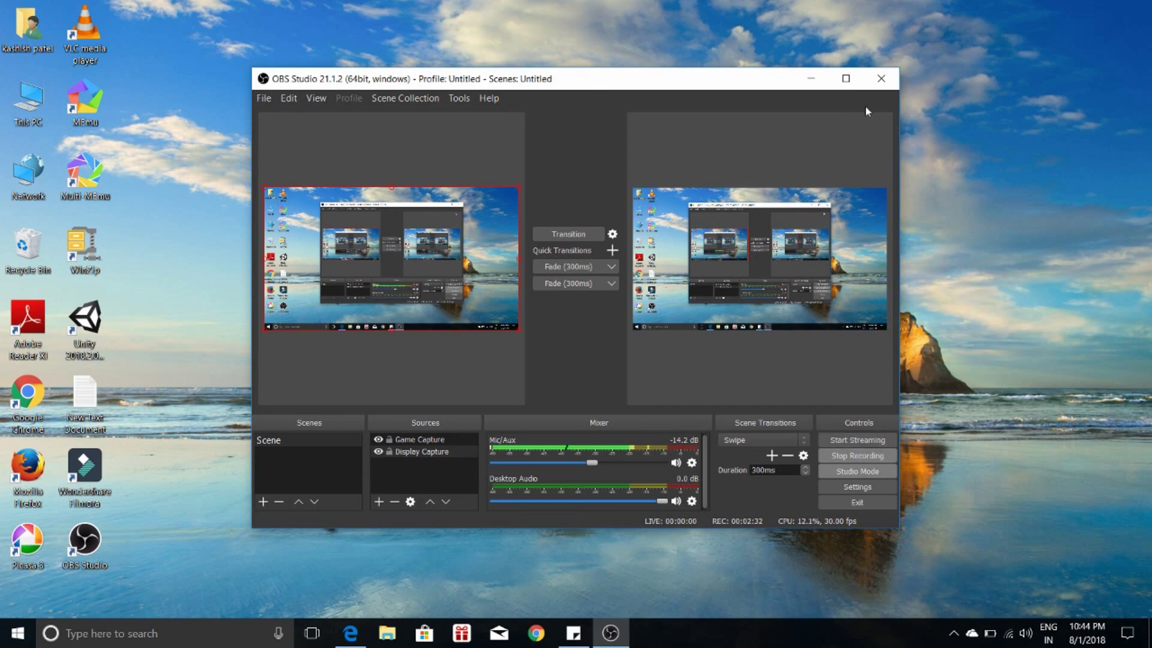
click(811, 78)
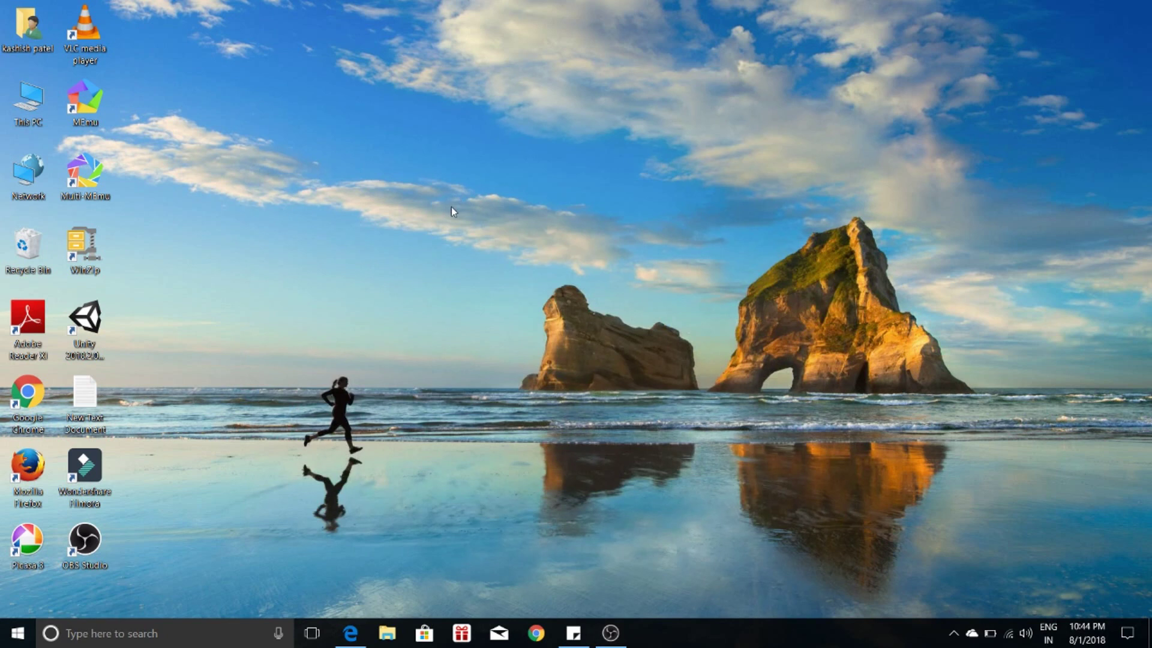